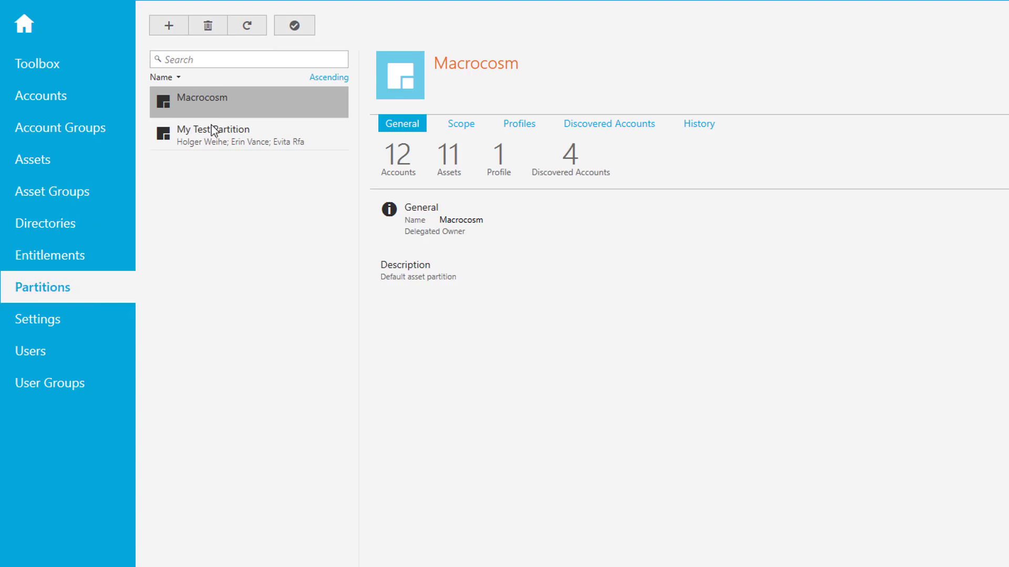
Review Macrocosm's scope, profiles and four discovered accounts, then switch to My Test Partition.
click(197, 106)
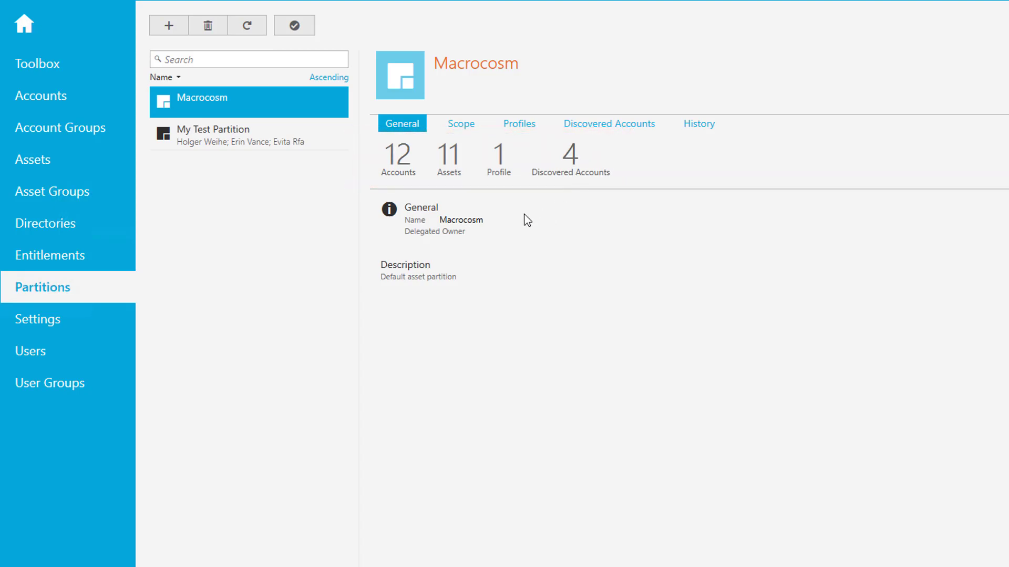
click(476, 126)
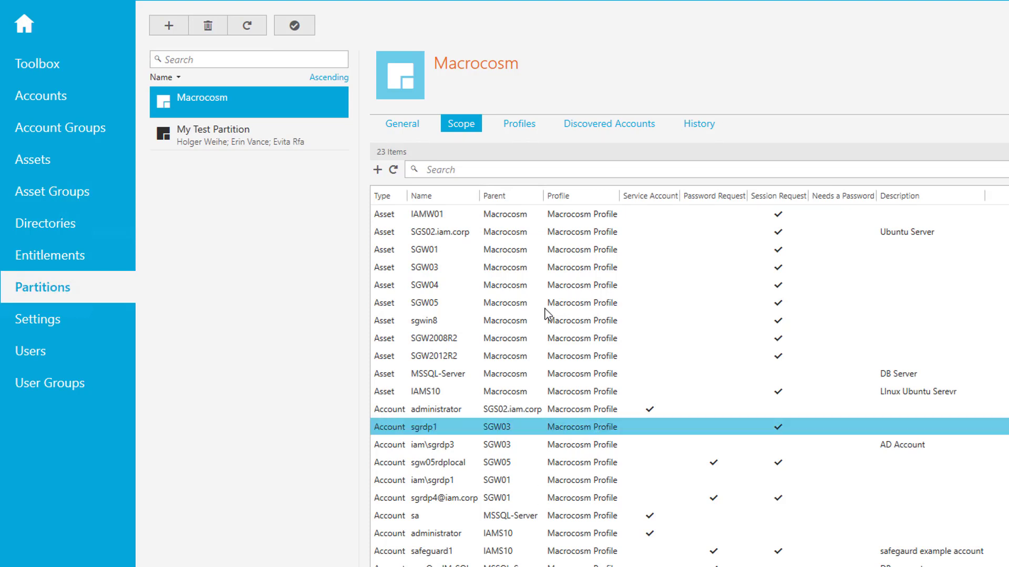
click(520, 128)
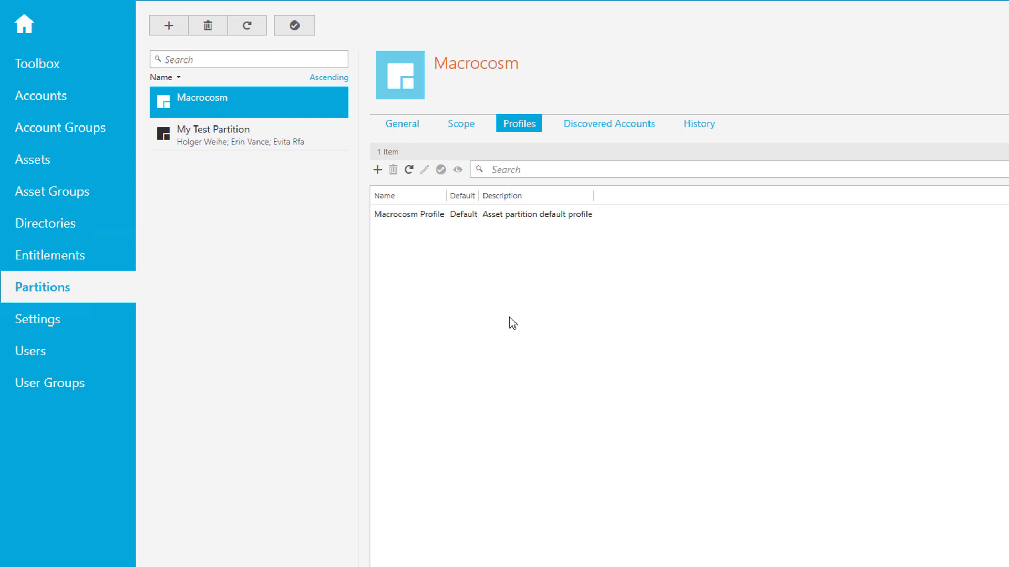
click(602, 126)
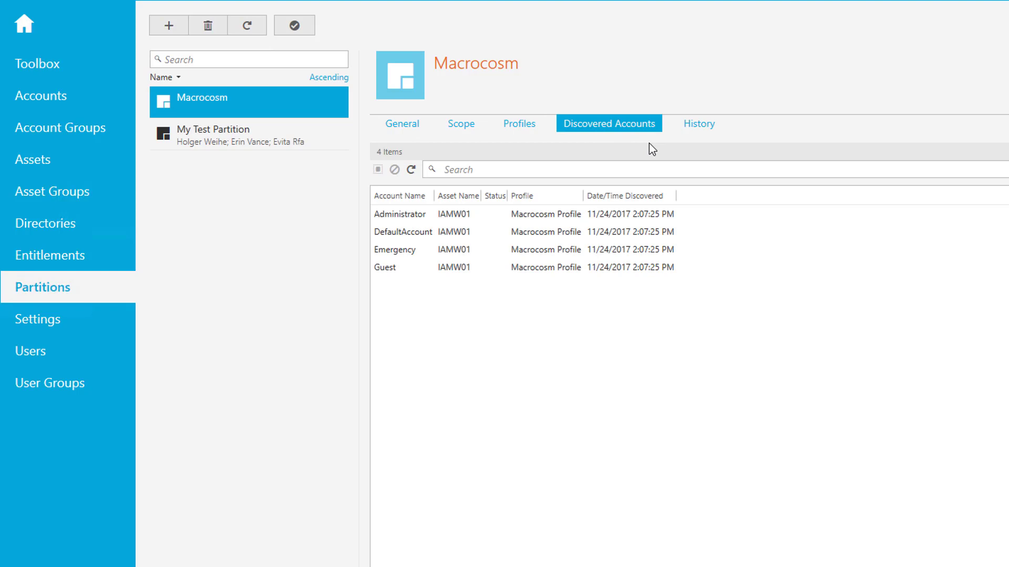
click(261, 142)
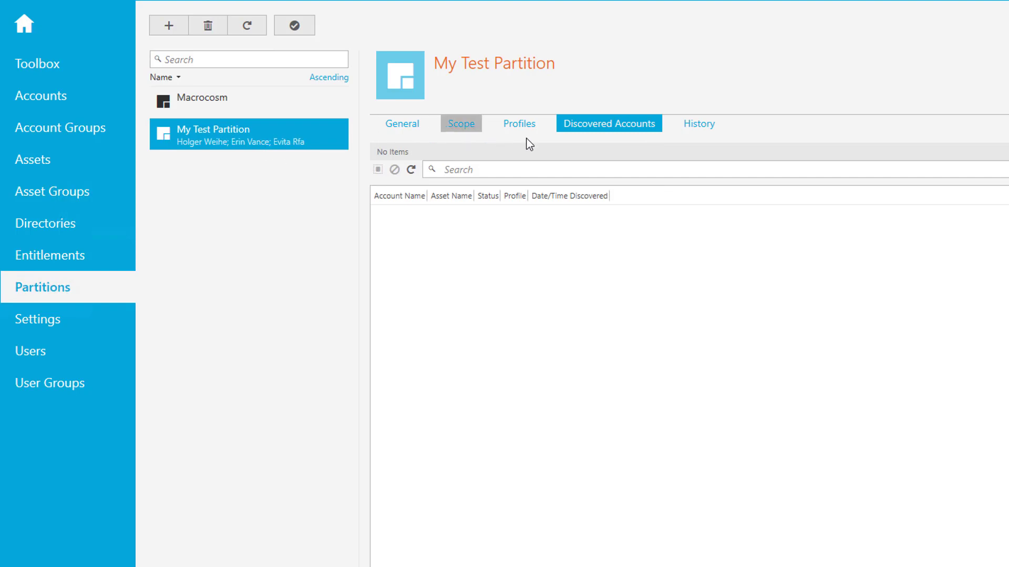
click(535, 124)
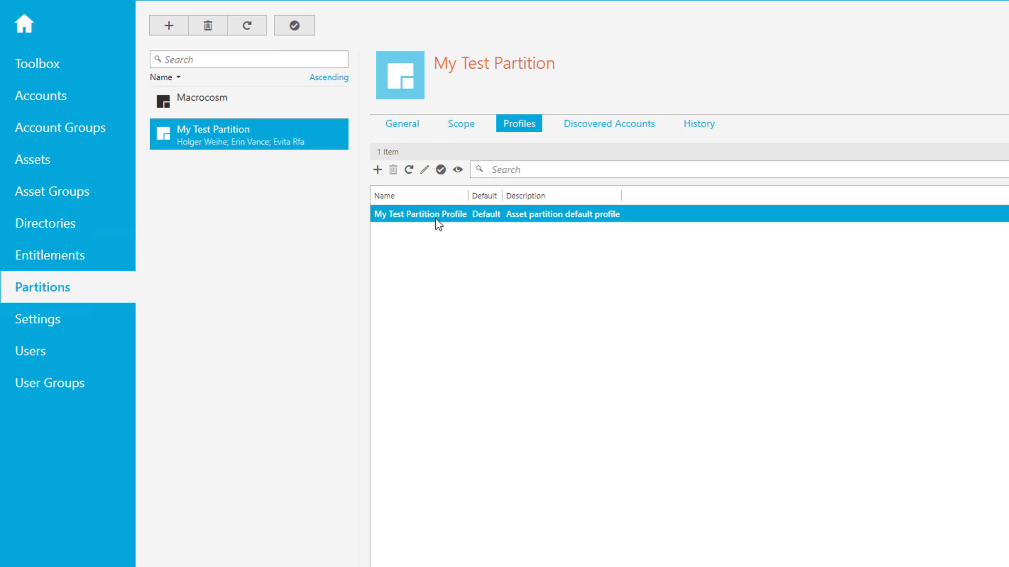
click(458, 125)
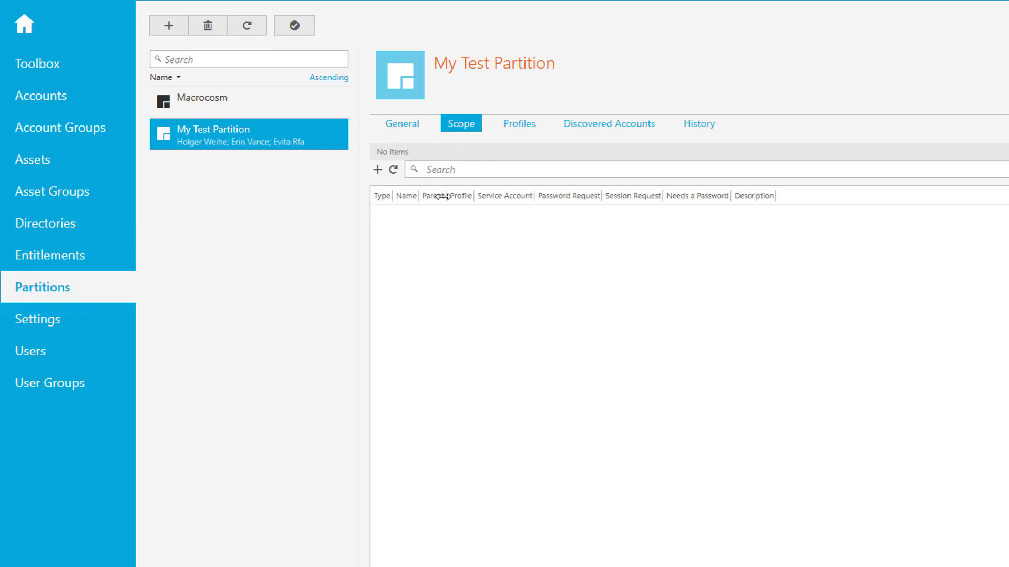
click(412, 128)
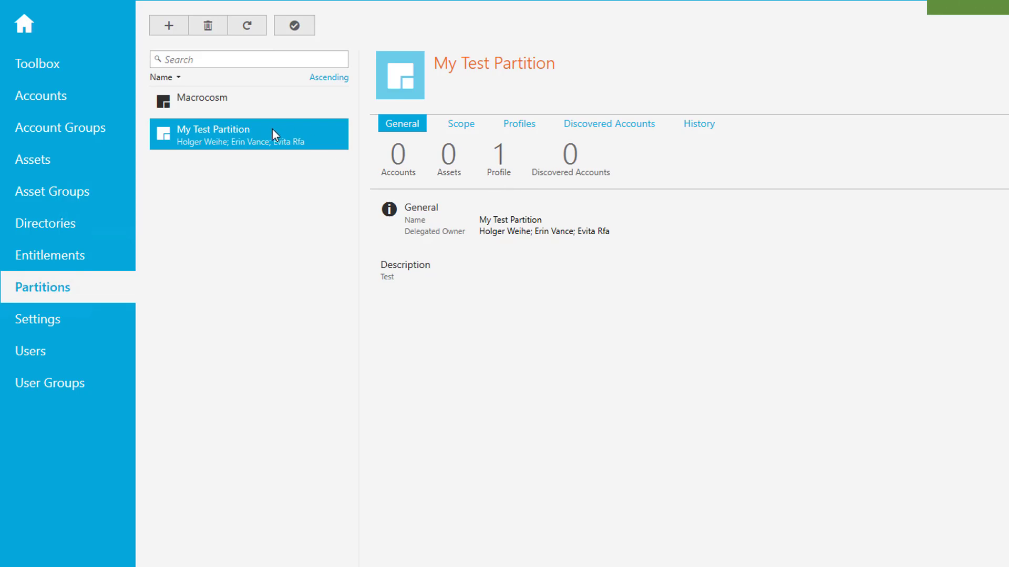
click(251, 102)
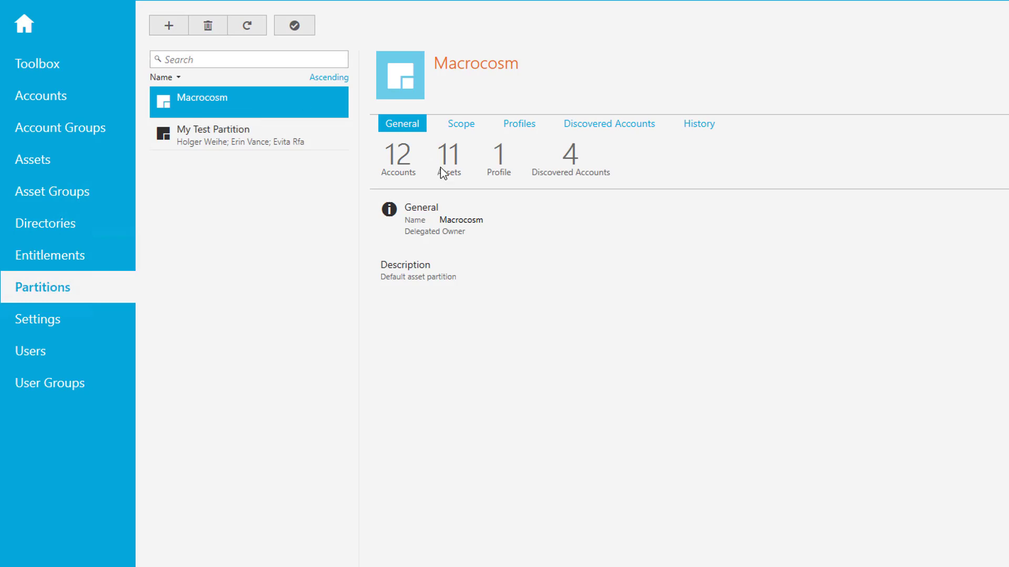
Edit the SGW01 asset in Macrocosm's scope and change its partition to My Test Partition.
click(457, 126)
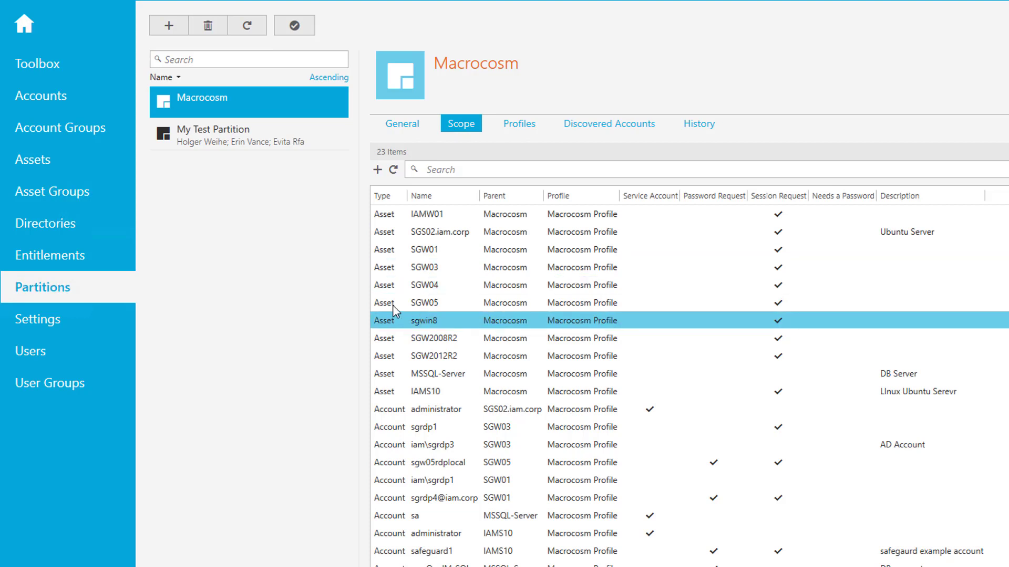
click(381, 250)
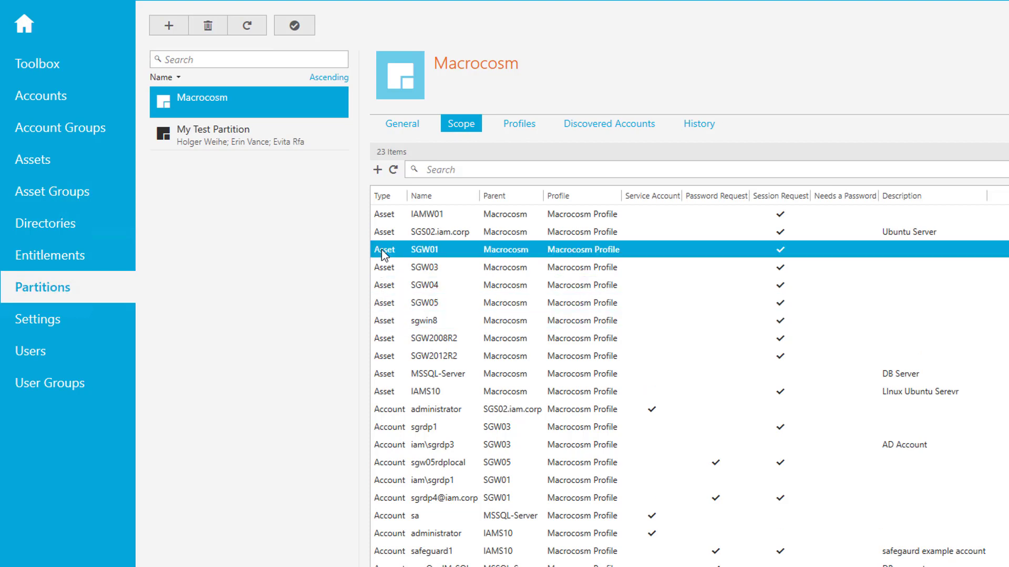
double_click(381, 250)
click(575, 318)
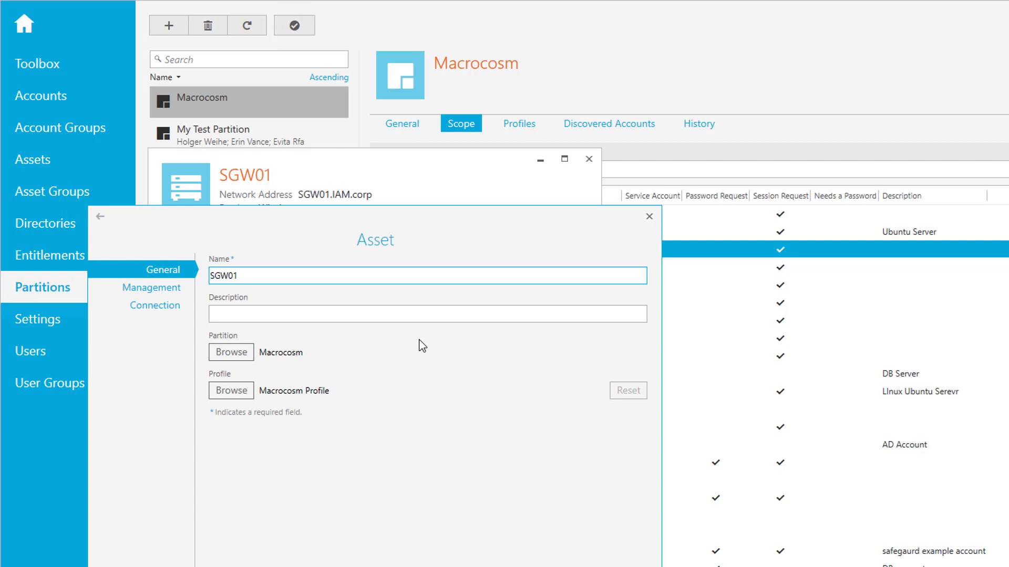
click(240, 353)
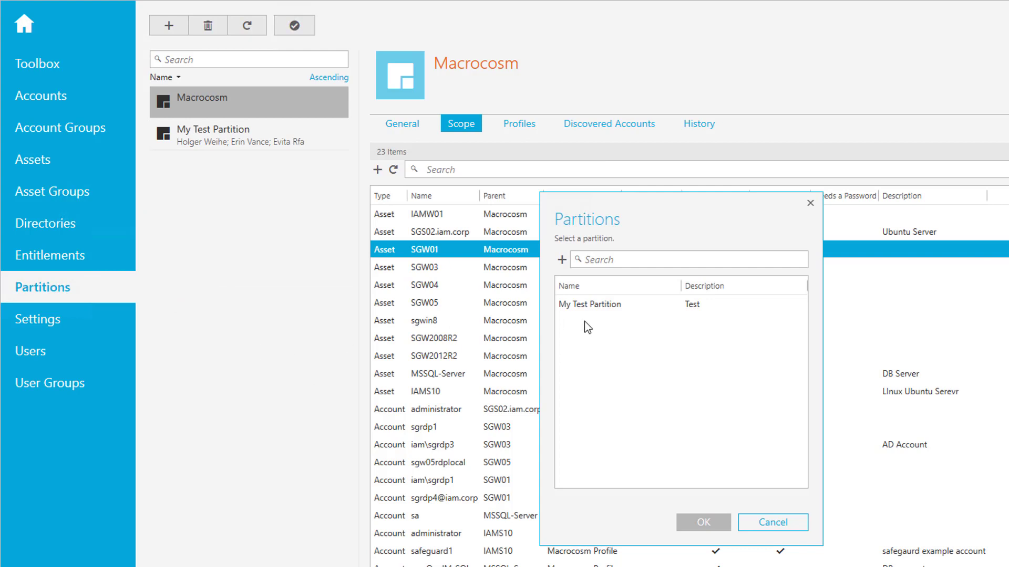
click(584, 304)
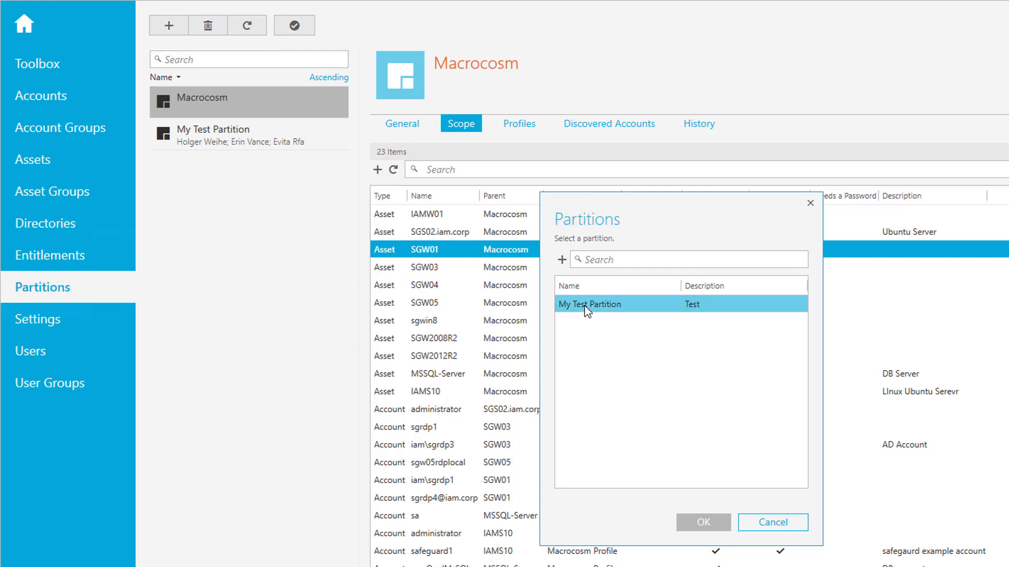
click(699, 524)
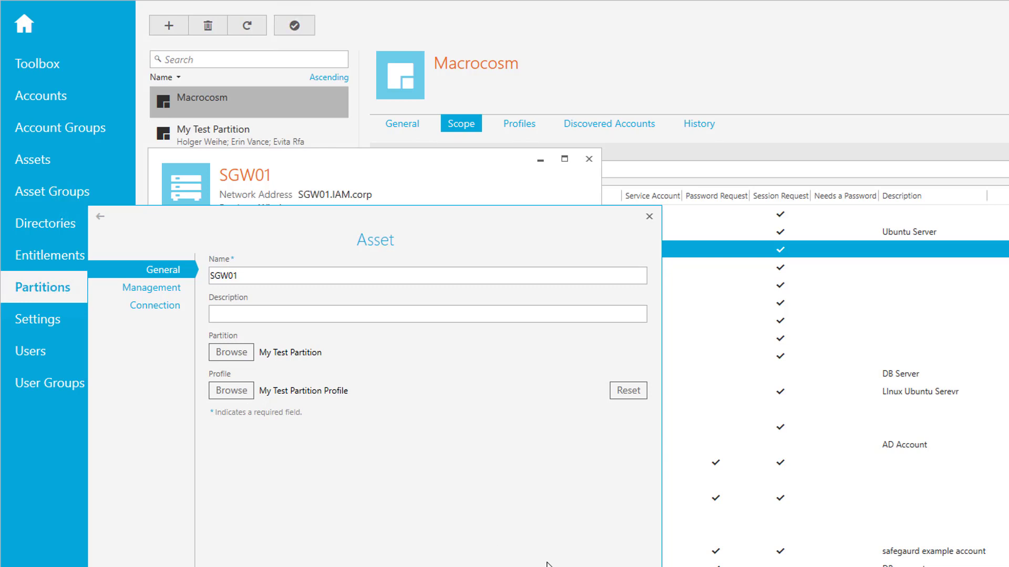
Save SGW01's new partition and refresh My Test Partition's scope list.
click(649, 216)
click(589, 159)
click(217, 131)
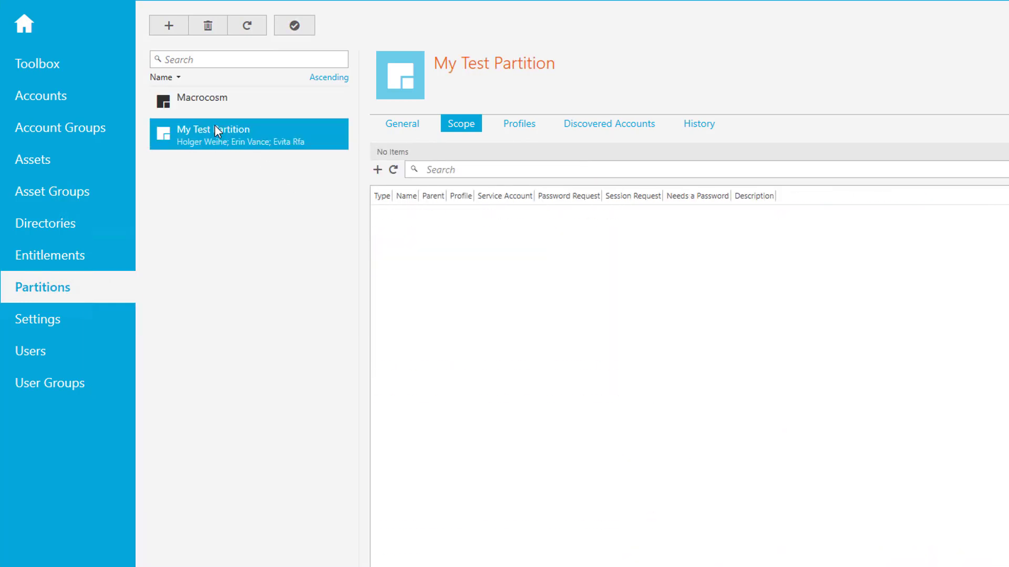
click(395, 171)
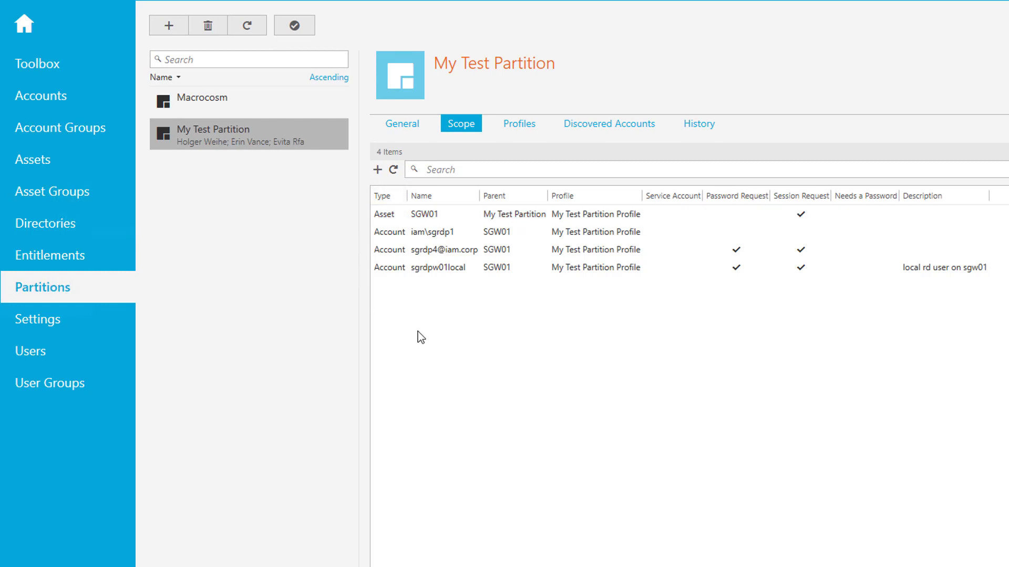
Confirm My Test Partition shows 3 accounts, 1 asset, 1 profile and 0 discovered accounts.
click(470, 267)
click(514, 128)
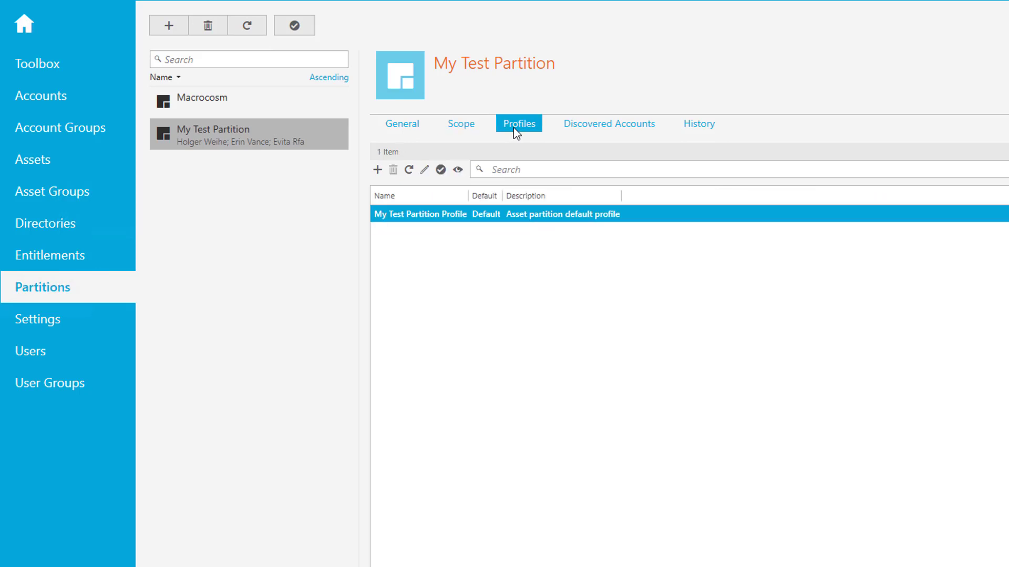
click(614, 129)
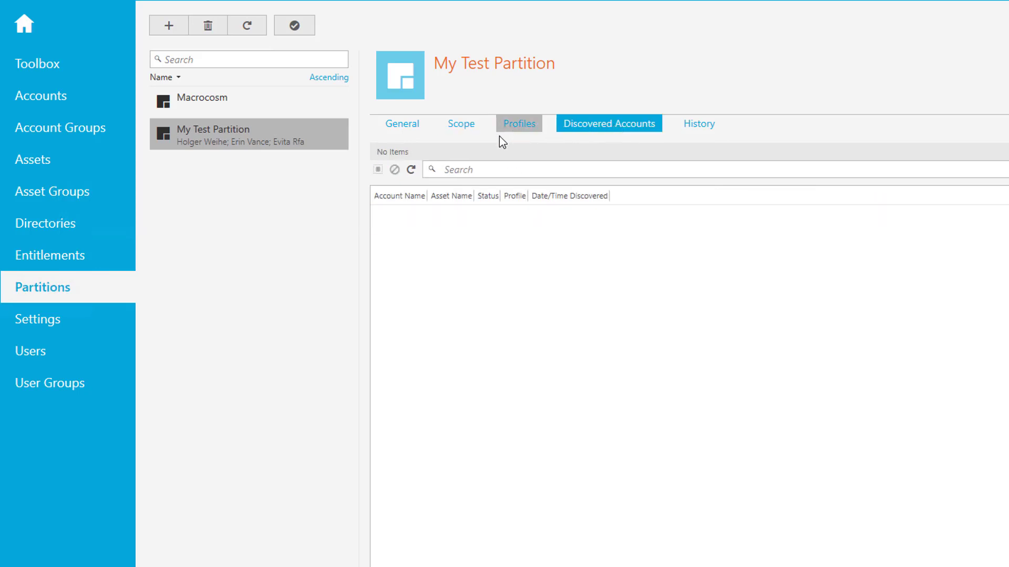
click(401, 124)
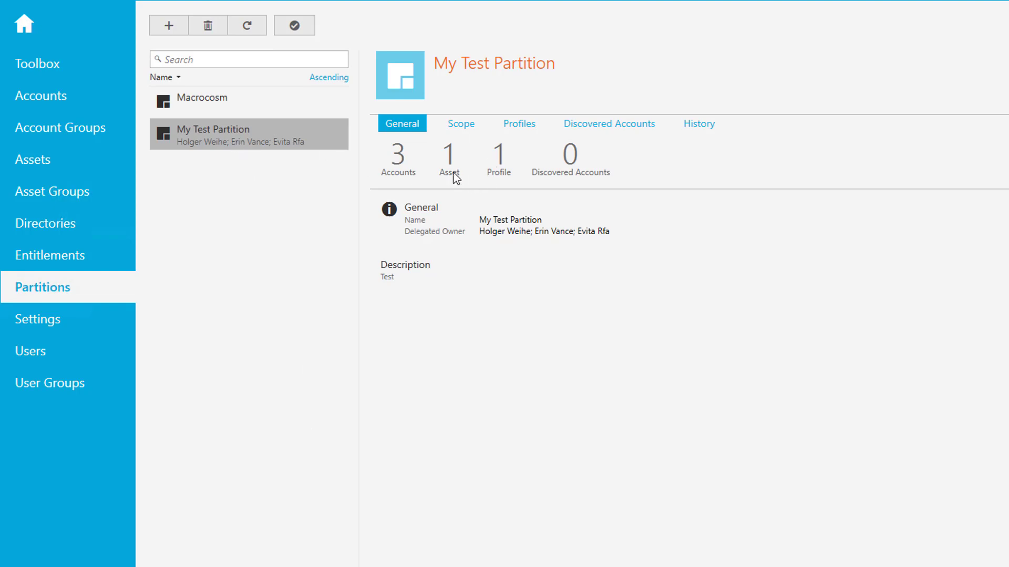
From SGW01's profile selector in My Test Partition, create a new profile named My Test Profile2.
click(246, 142)
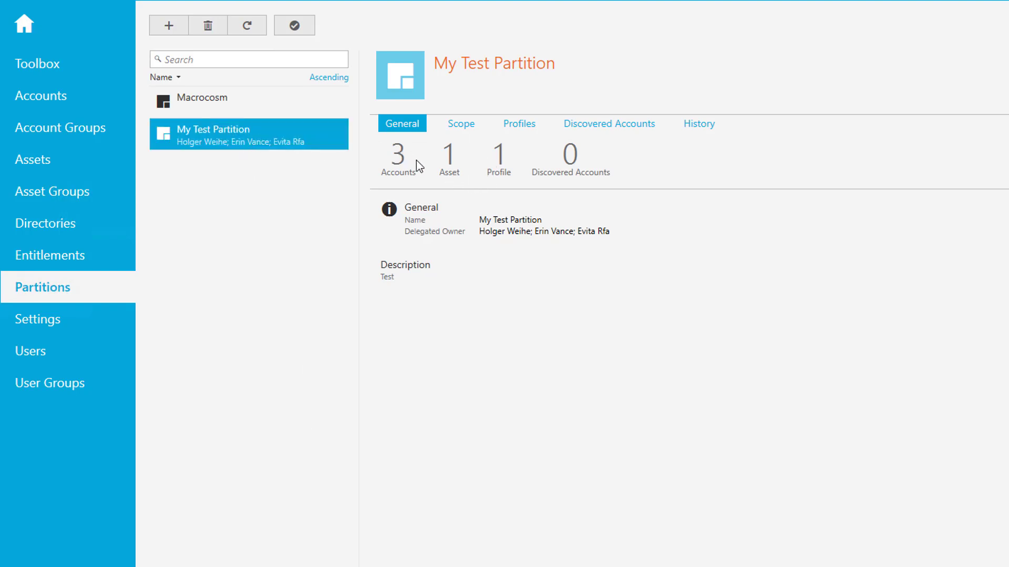
click(447, 171)
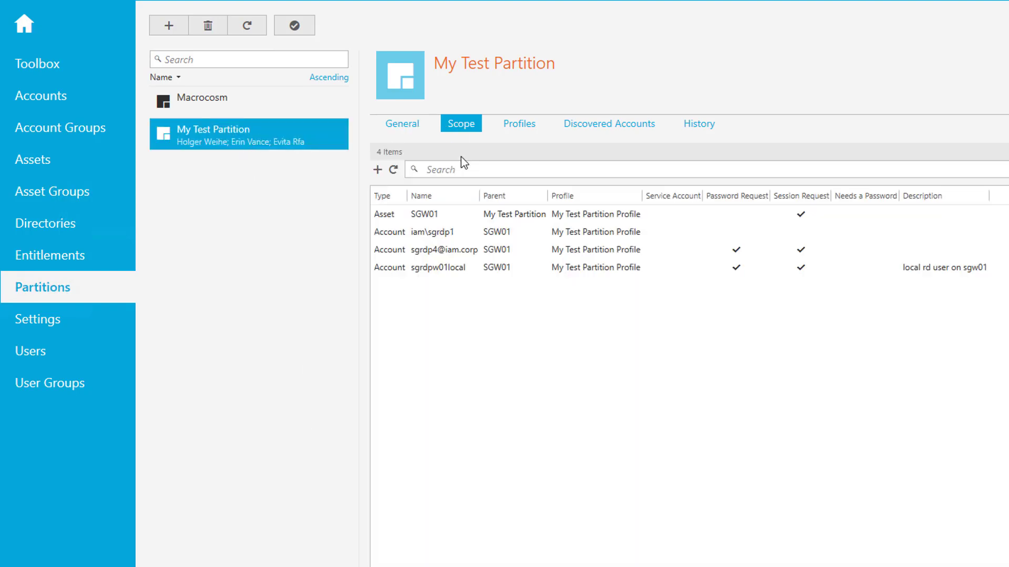
click(416, 212)
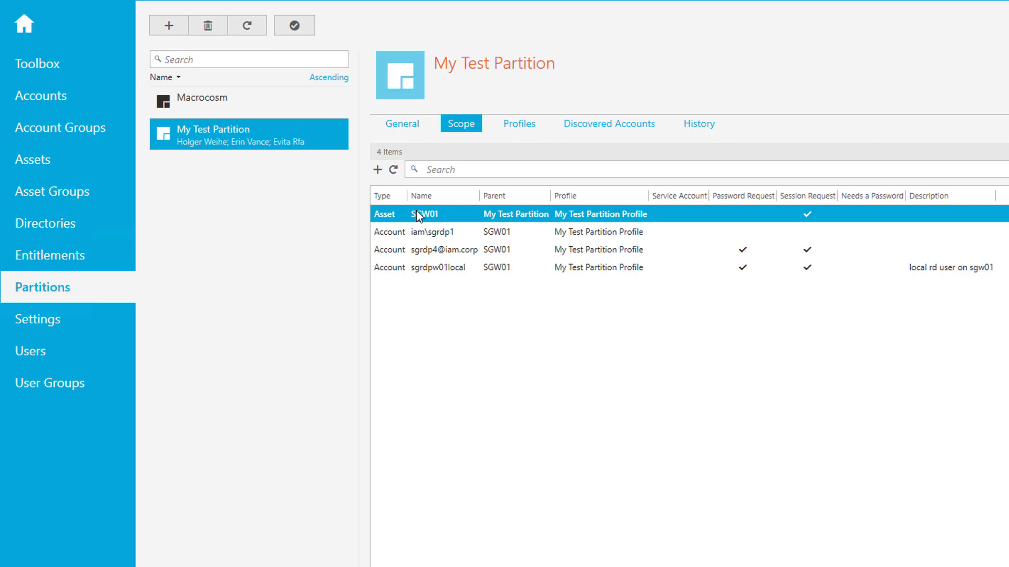
double_click(418, 215)
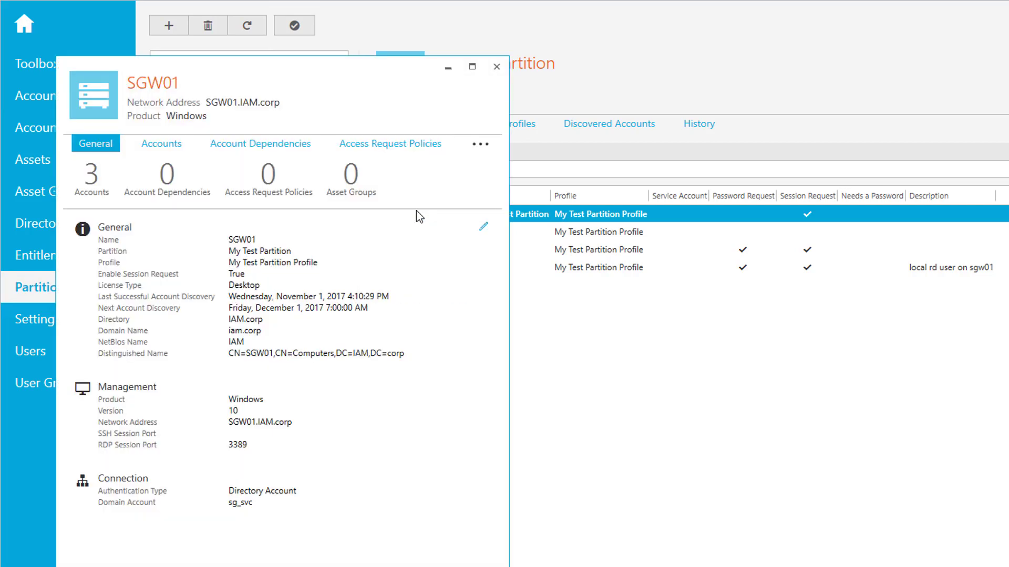
click(483, 227)
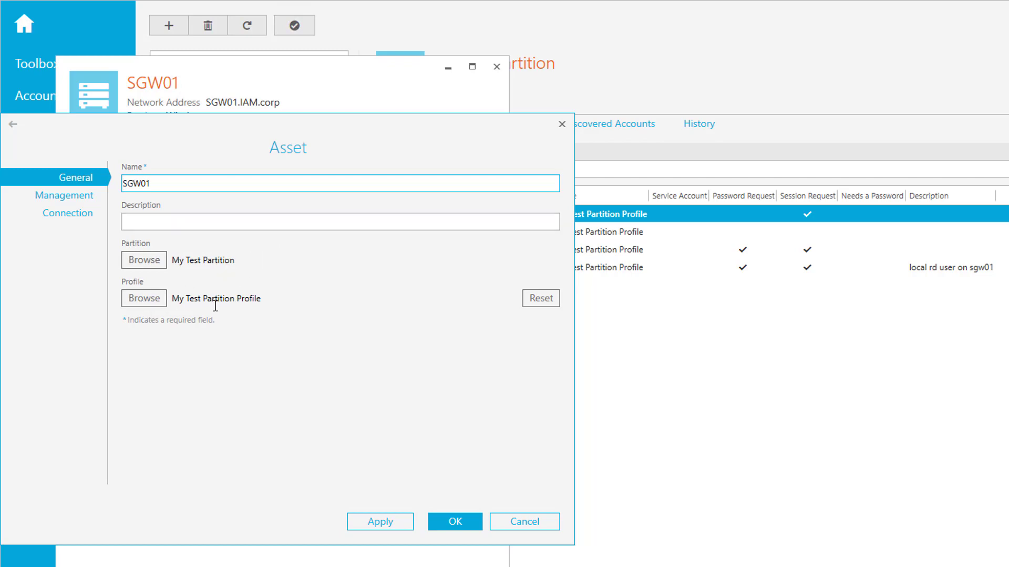
click(157, 303)
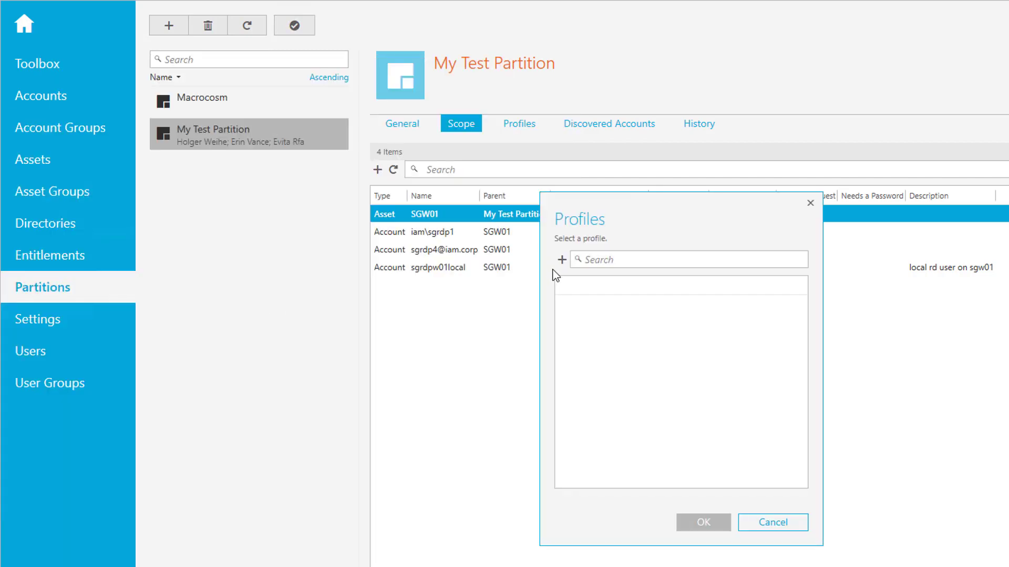
click(562, 259)
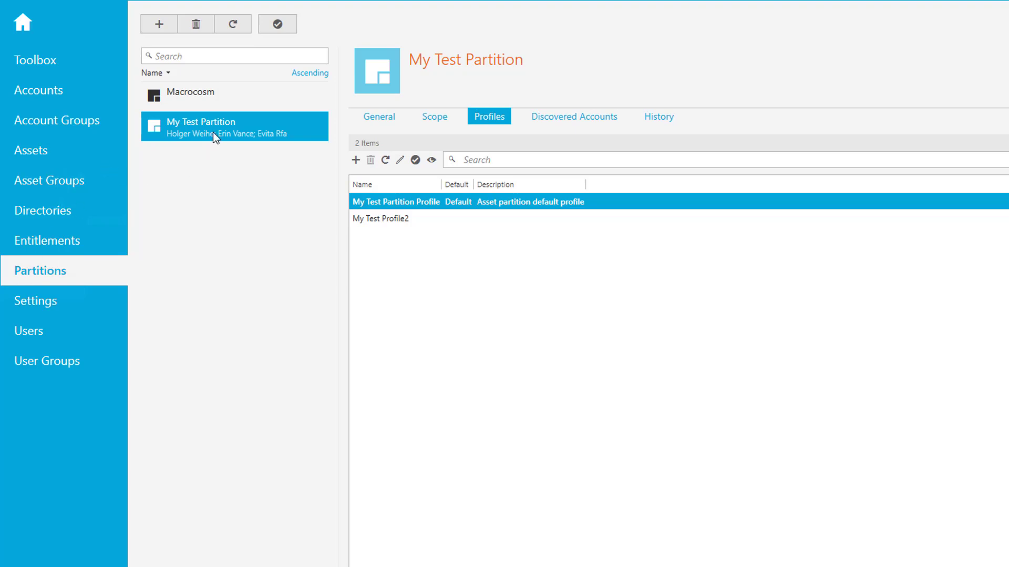
Edit the sgrdpw01local account, set its profile to My Test Profile2, and save.
click(399, 222)
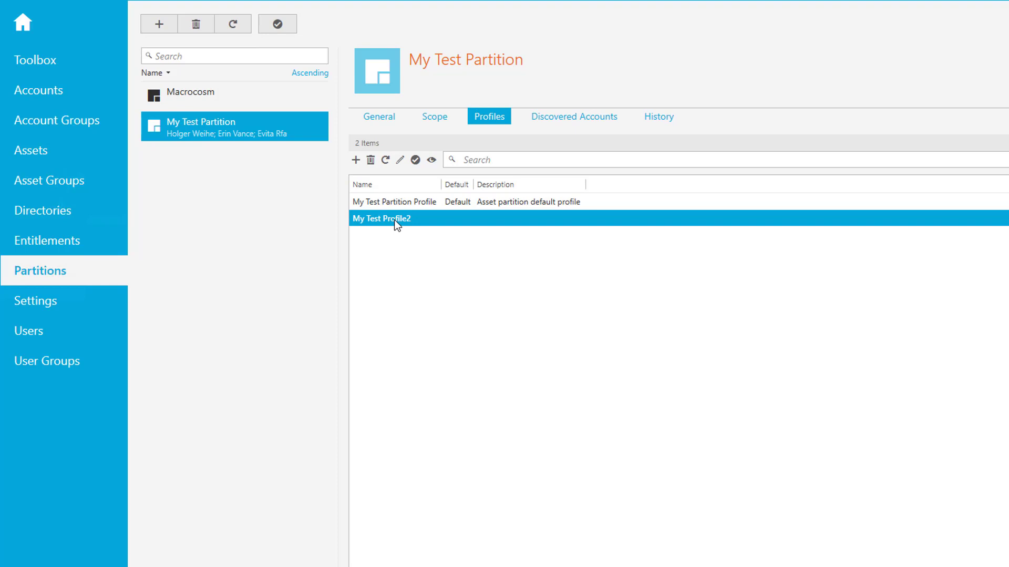
click(435, 117)
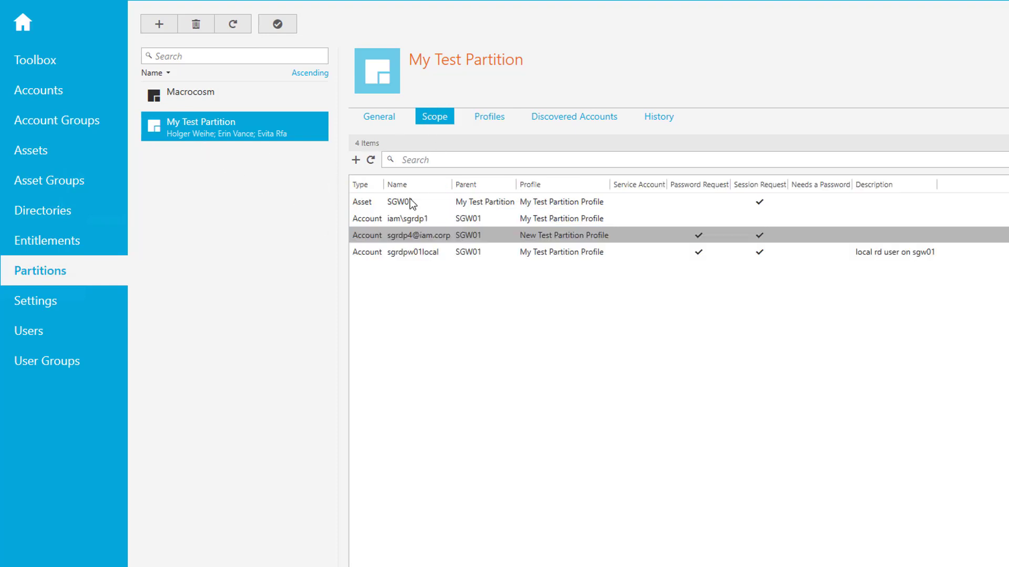
click(364, 251)
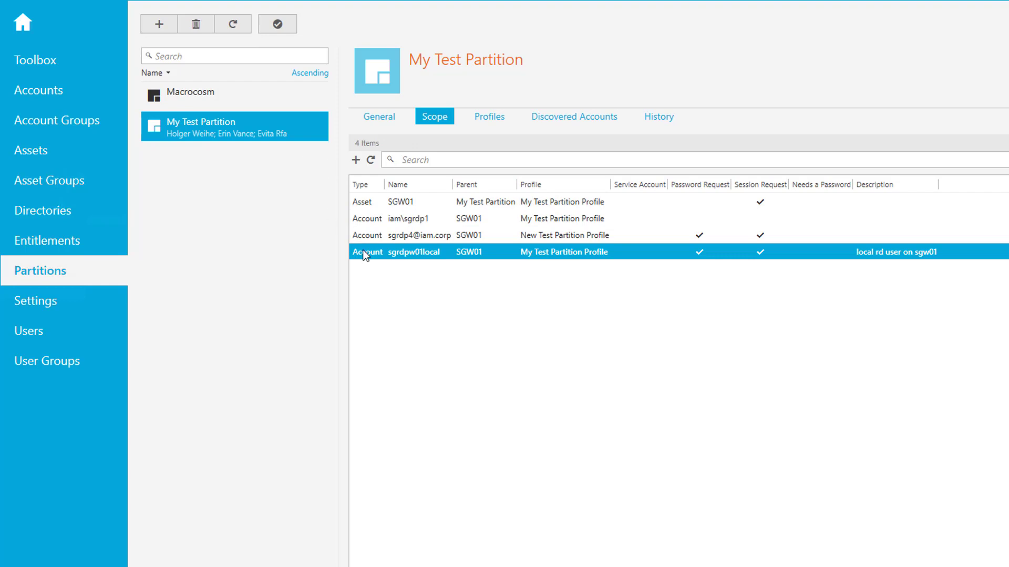
double_click(364, 253)
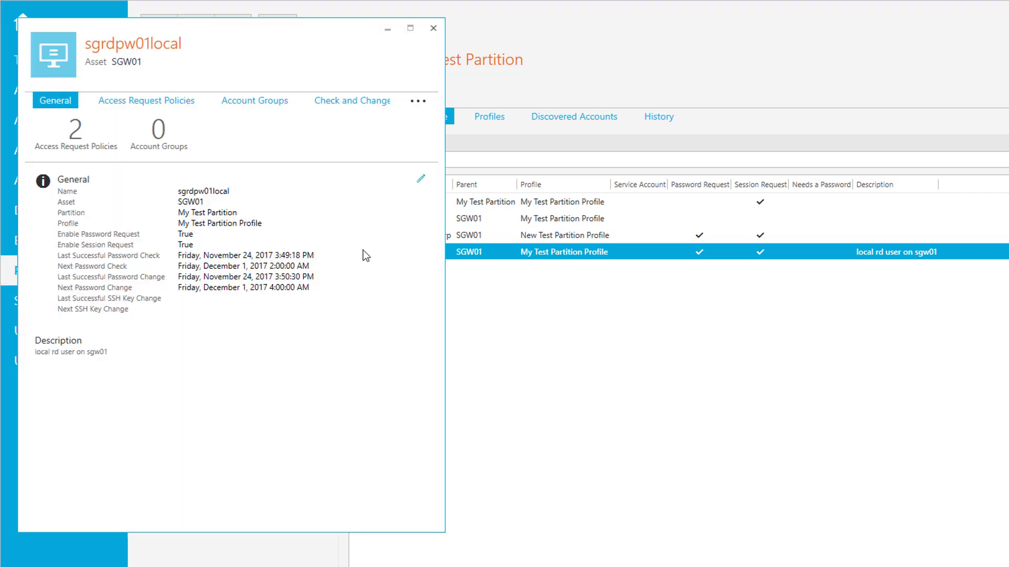
click(421, 177)
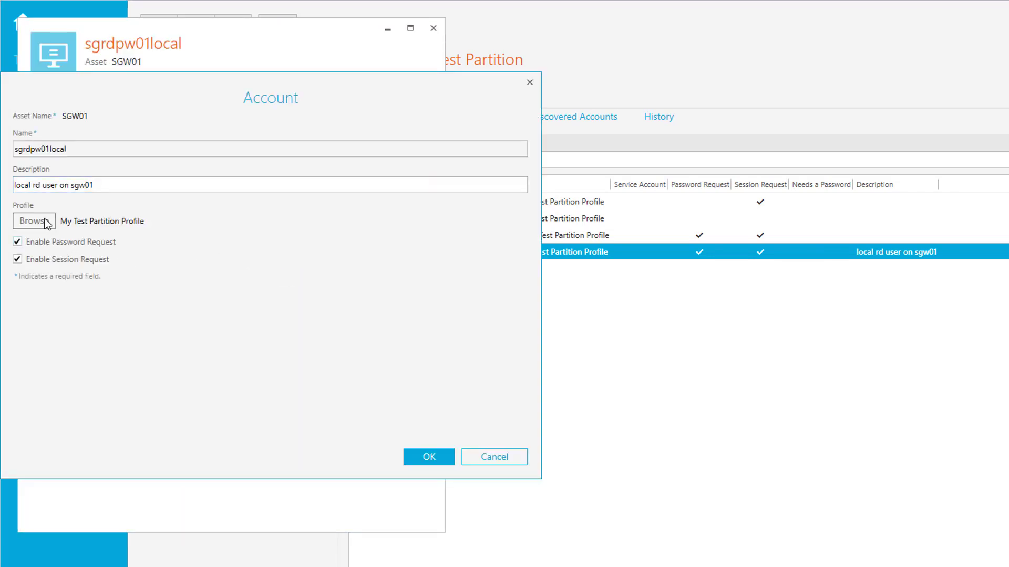
drag(212, 92, 319, 100)
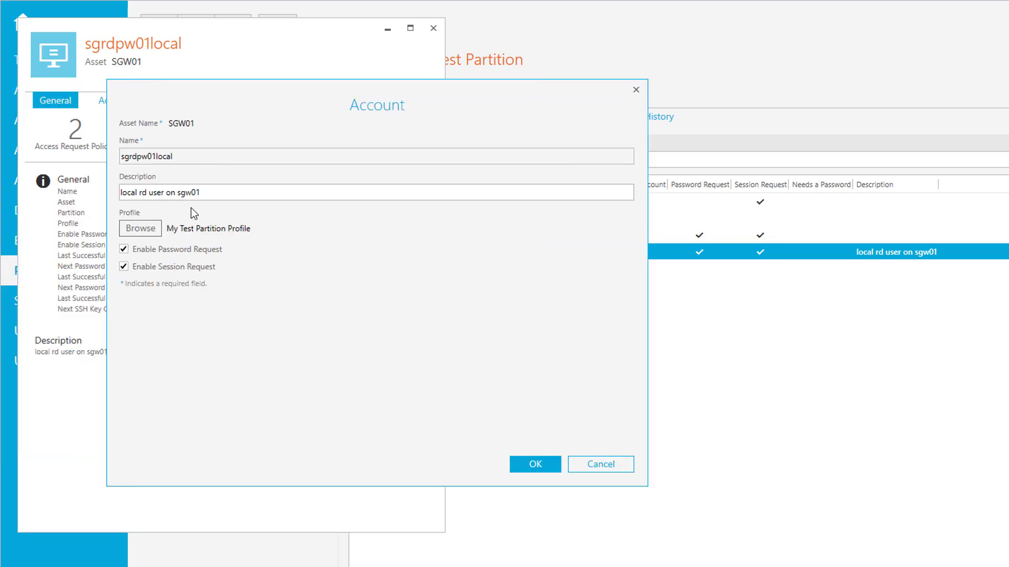
click(143, 227)
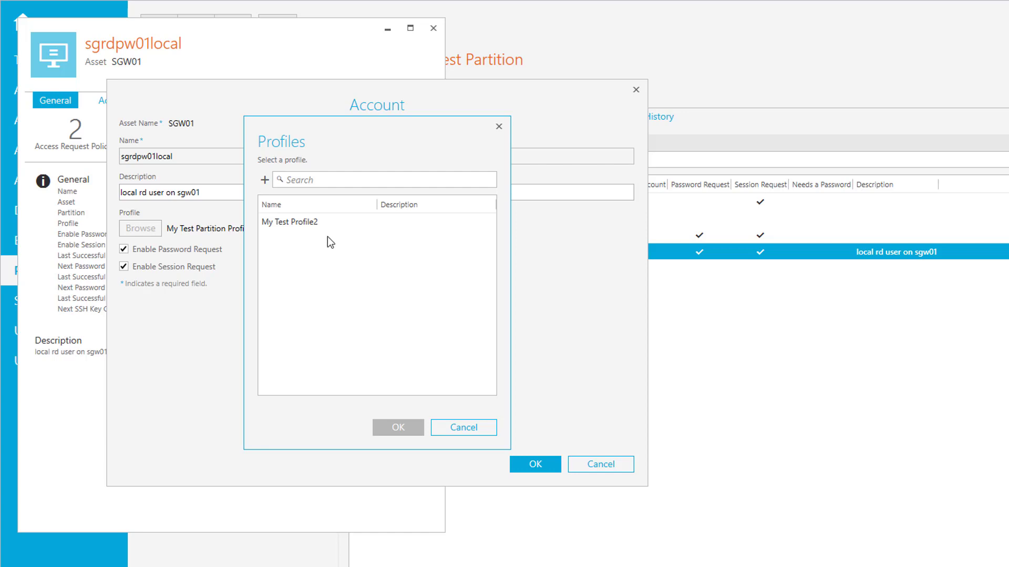
click(288, 223)
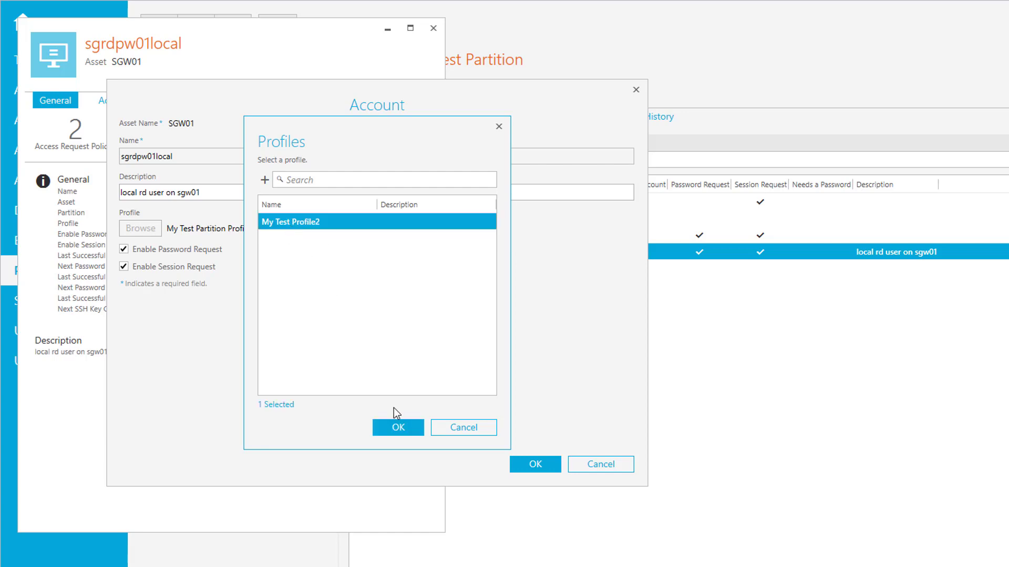
click(399, 428)
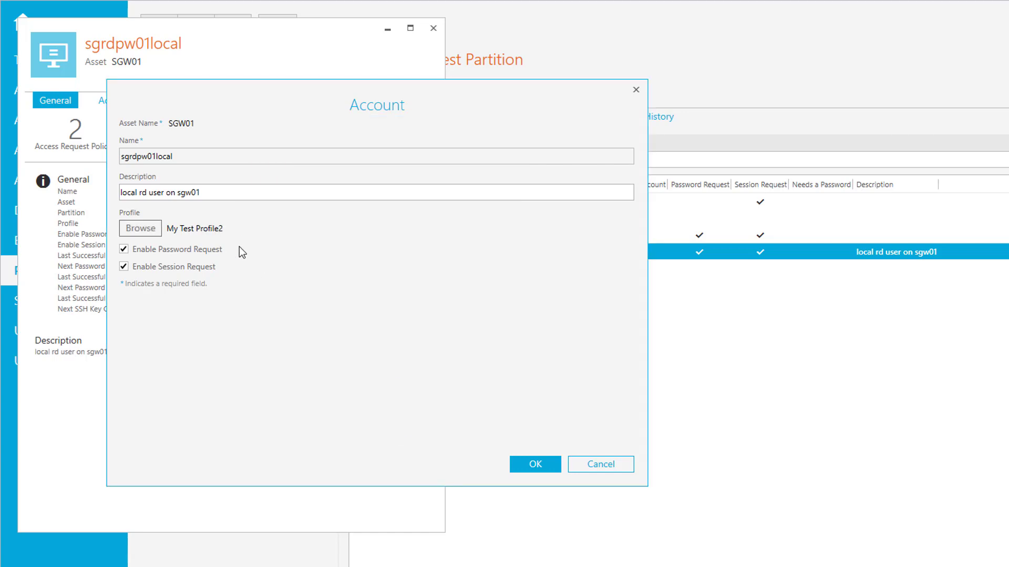
click(528, 464)
click(433, 28)
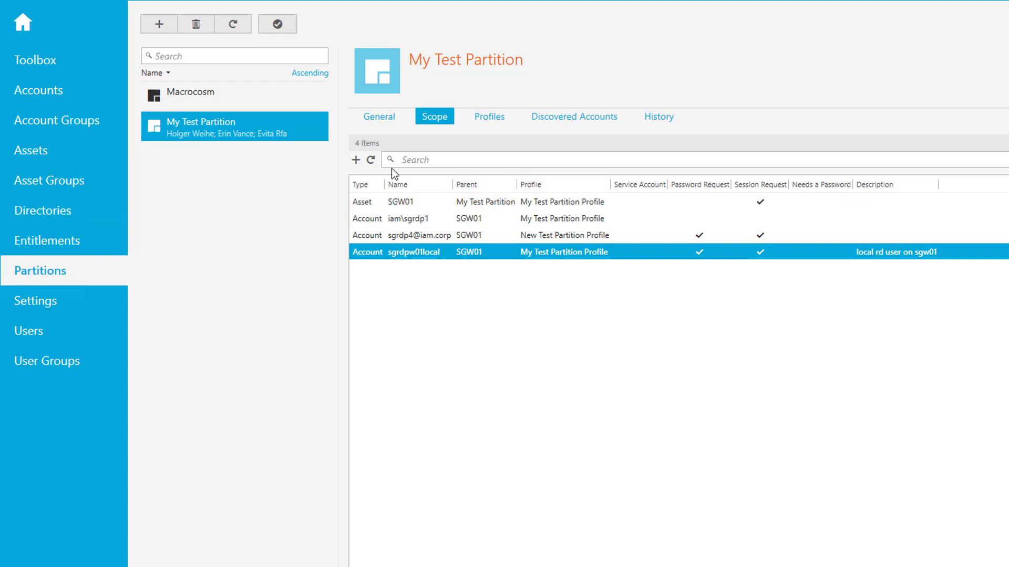
Refresh the scope list and check the profiles of sgrdpw01local, SGW01 and the other account.
click(370, 160)
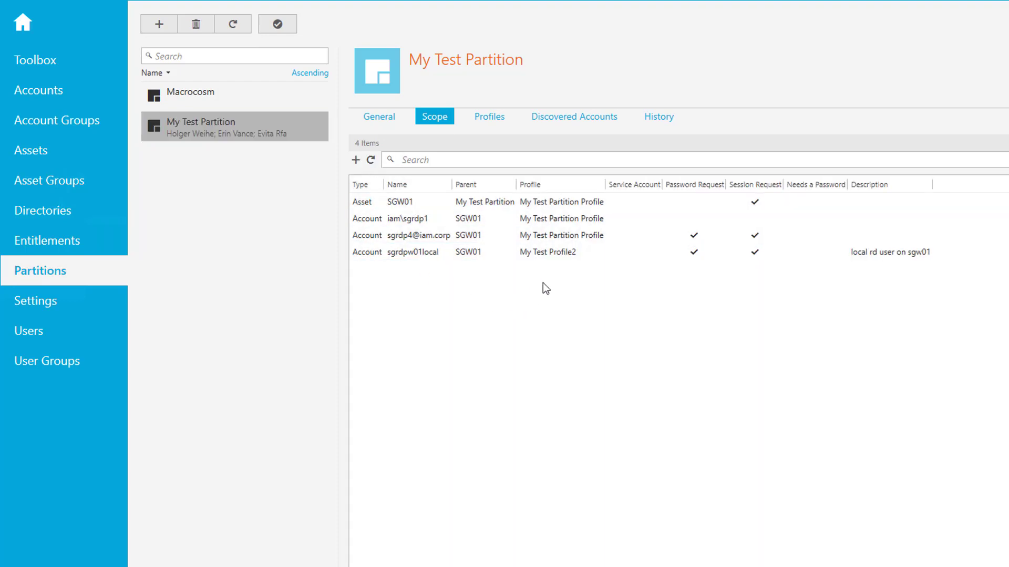
click(516, 254)
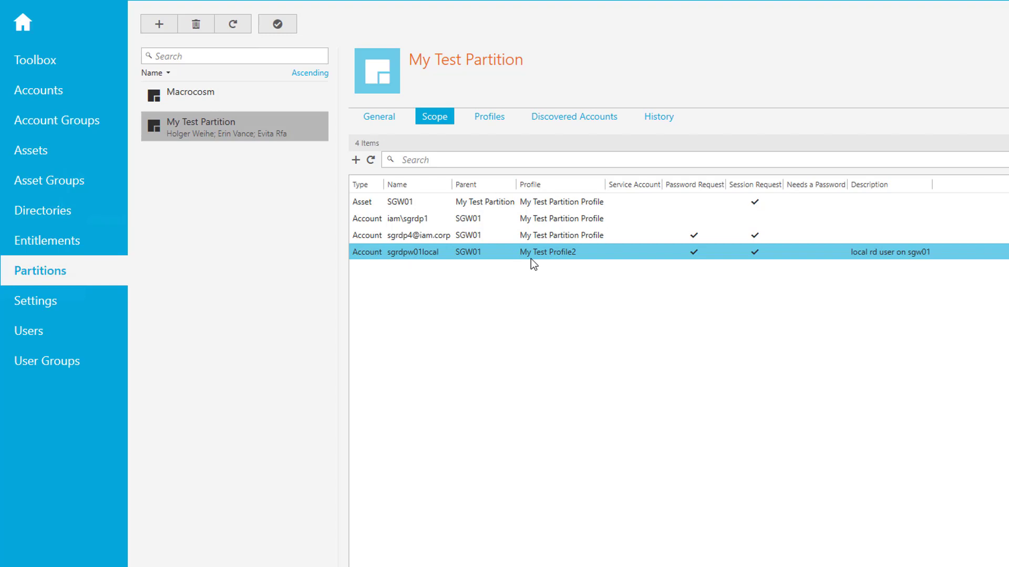
click(538, 237)
click(542, 202)
click(537, 235)
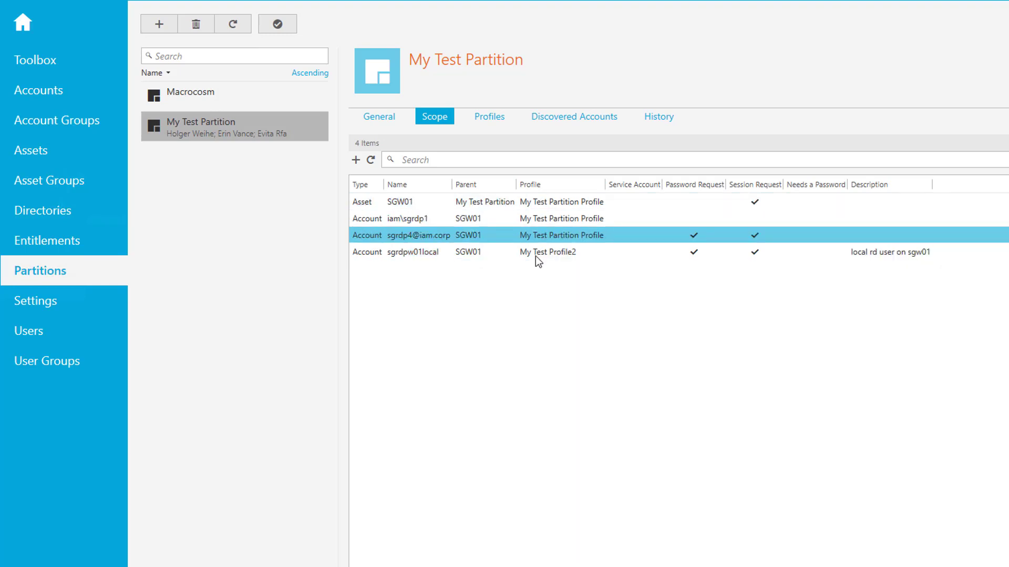